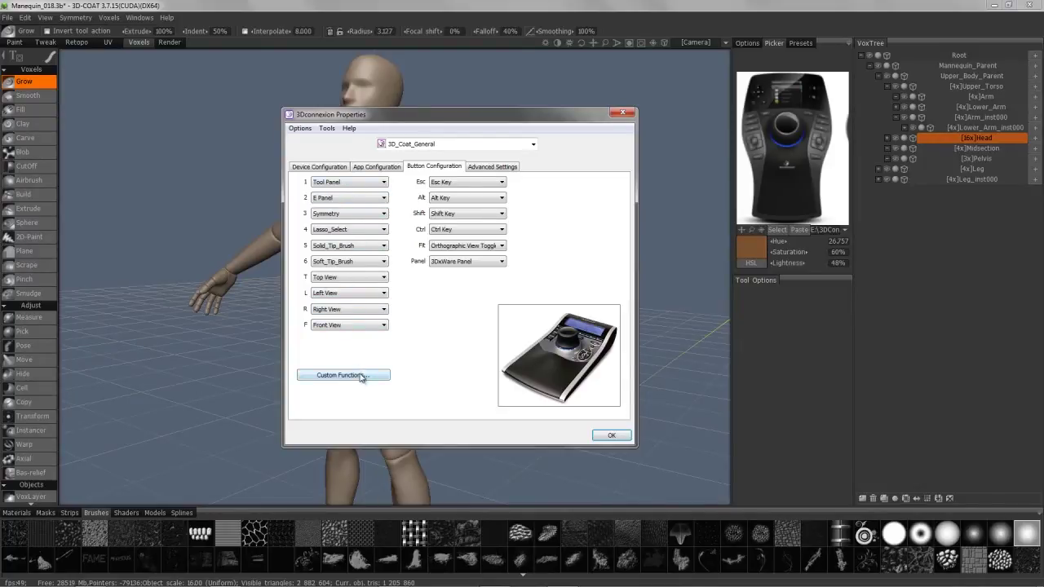
Step: Review the functions assignable to device button 1 and the recorded custom functions of the 3D_Coat_General configuration
click(355, 182)
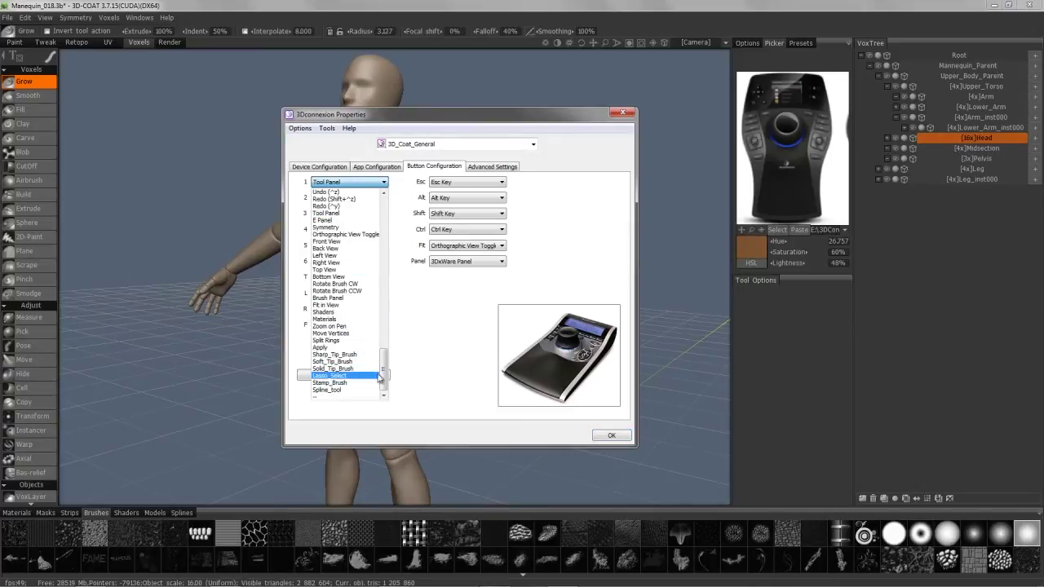
drag(384, 376, 412, 358)
click(414, 409)
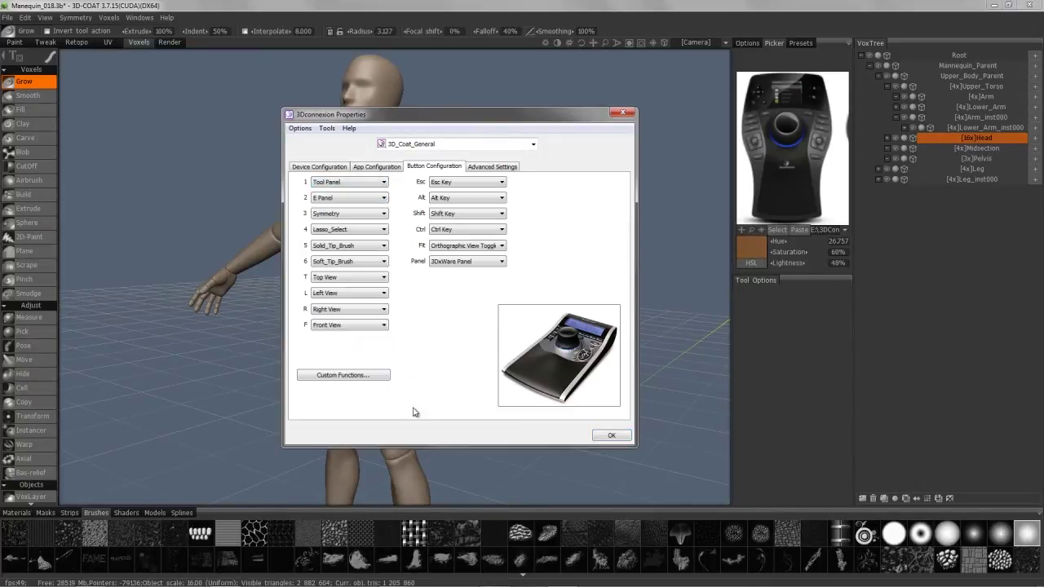
click(352, 378)
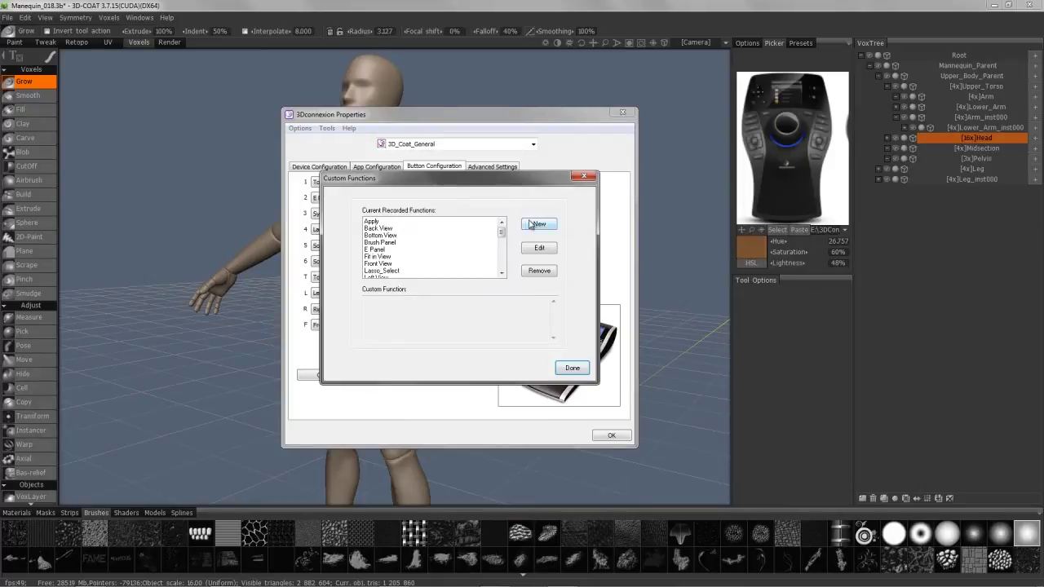
click(572, 368)
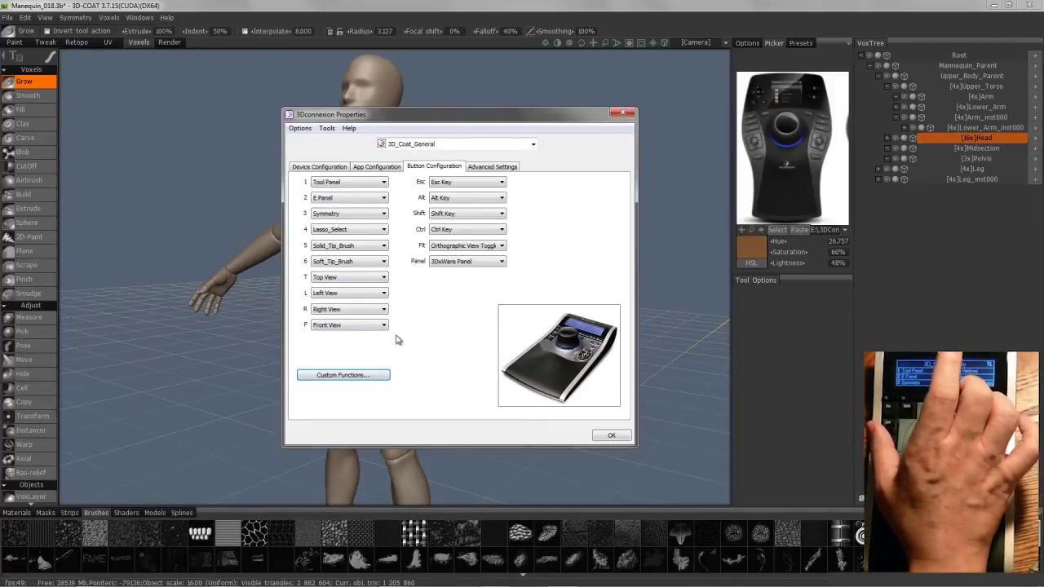
Step: Look over the configuration saving options and the available application configurations, and close the 3Dconnexion properties
click(299, 128)
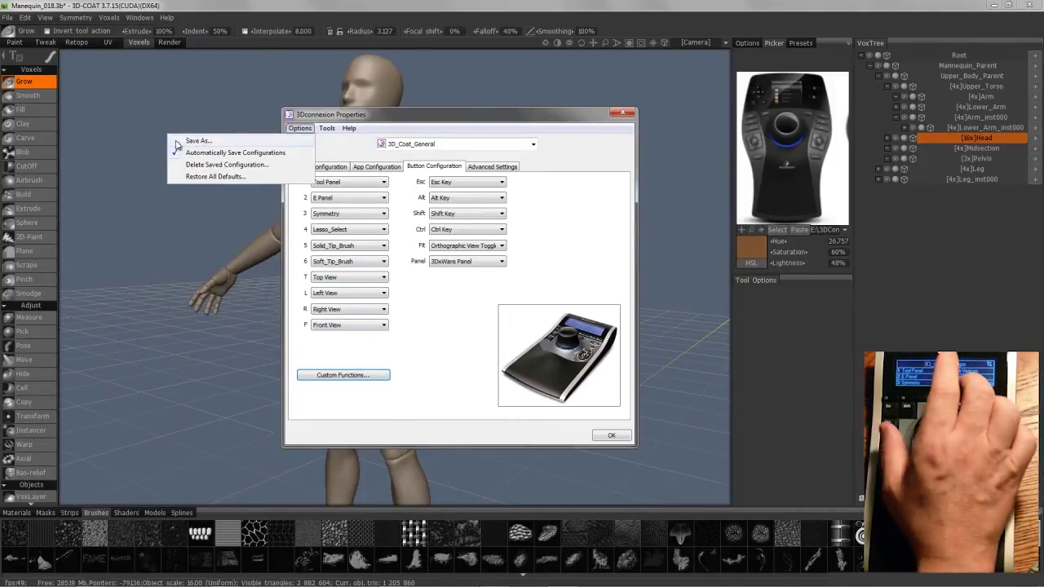
click(424, 333)
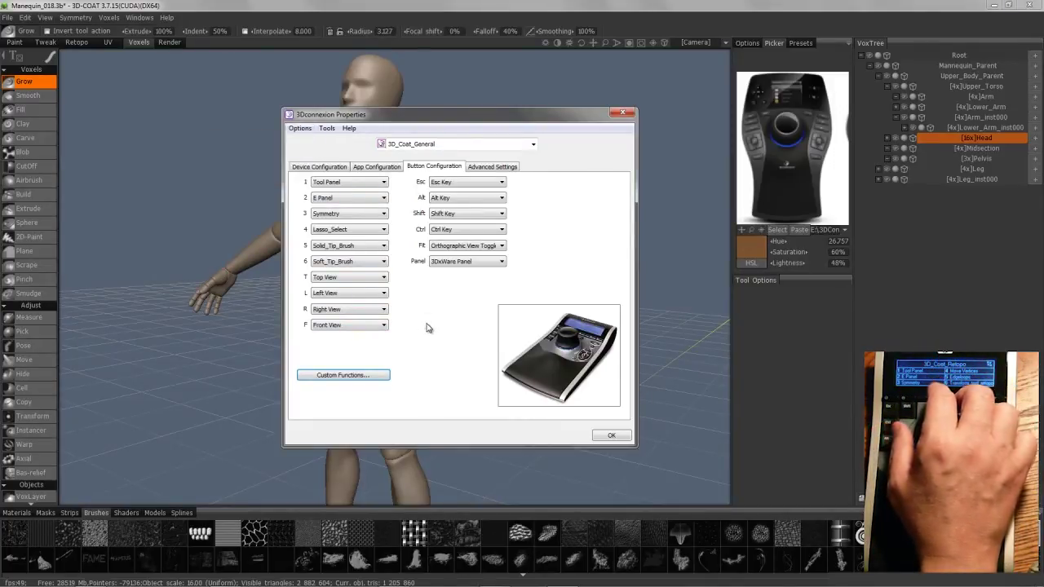
click(457, 144)
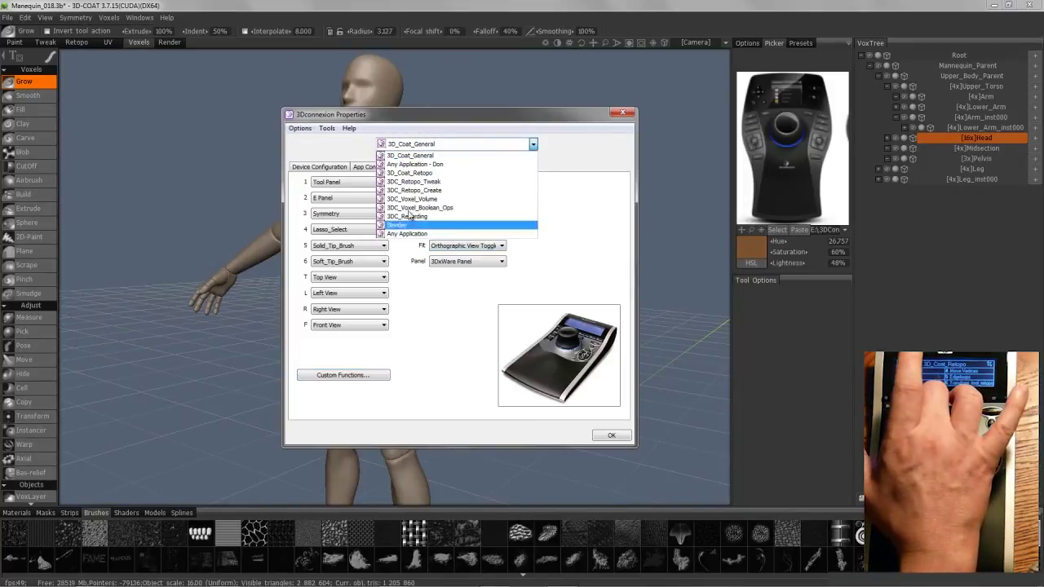
click(604, 440)
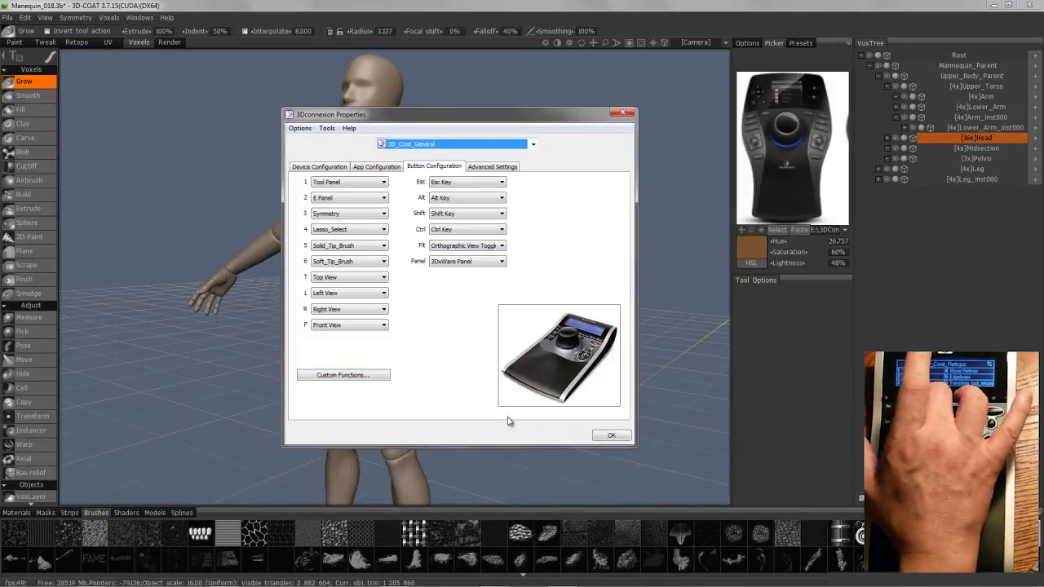
click(598, 433)
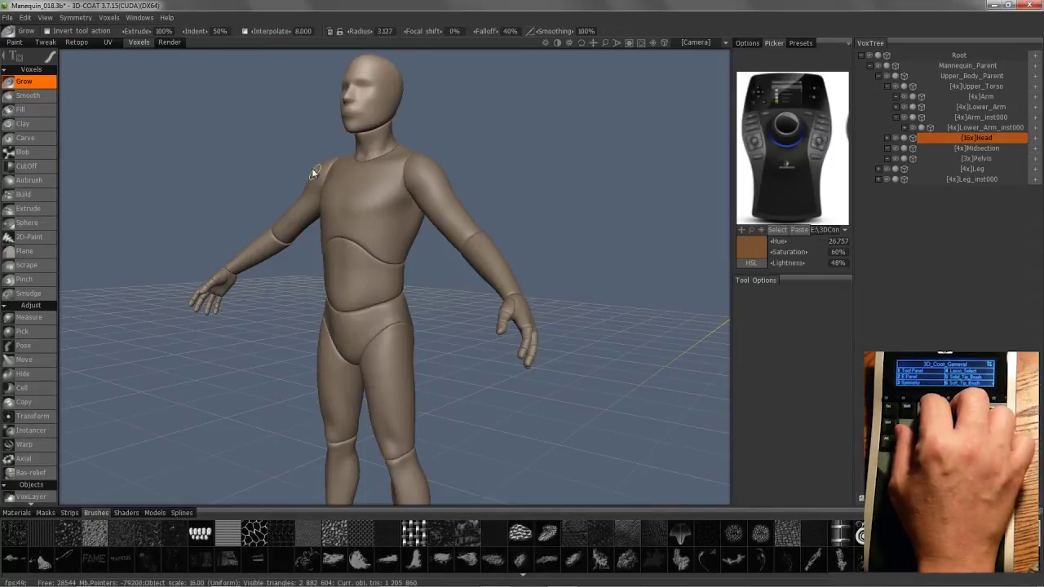
Step: Switch the Head layer to surface mode and sculpt a raised ridge across the cheek with Extrude
key(4)
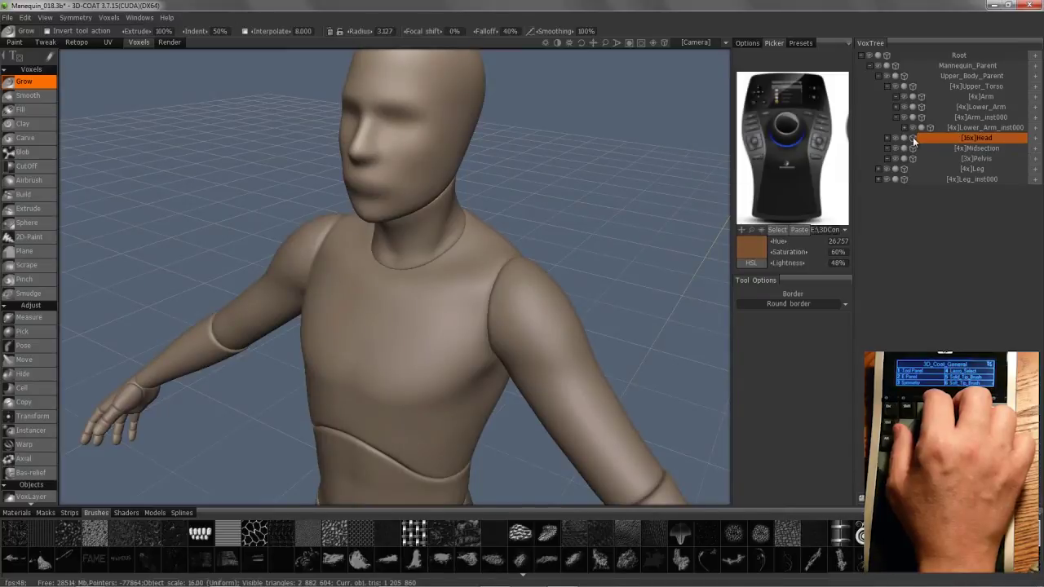
click(913, 137)
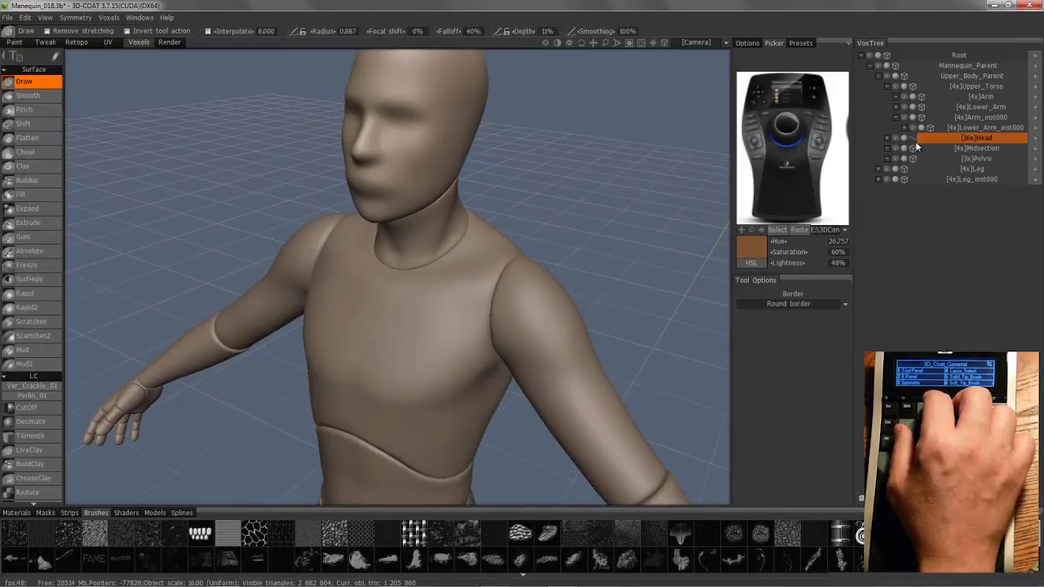
click(41, 222)
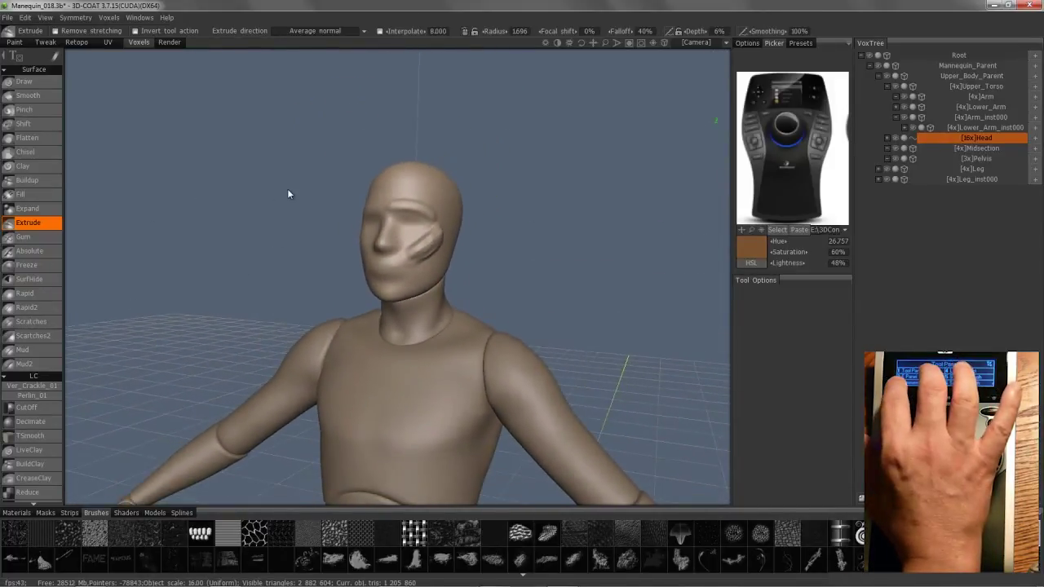
Step: Reshape the extruded cheek area of the head with the Move tool
key(space)
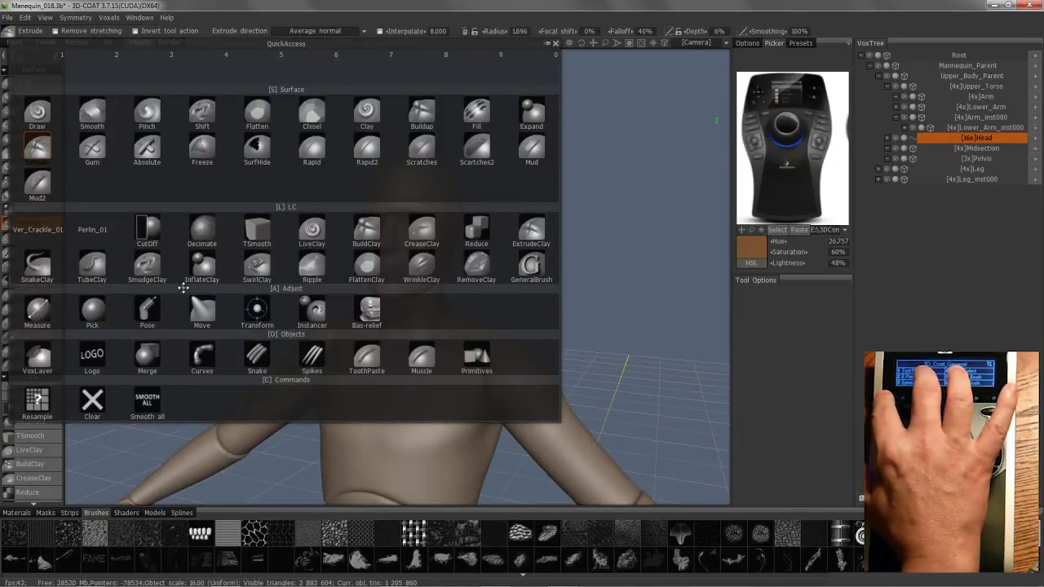
click(203, 311)
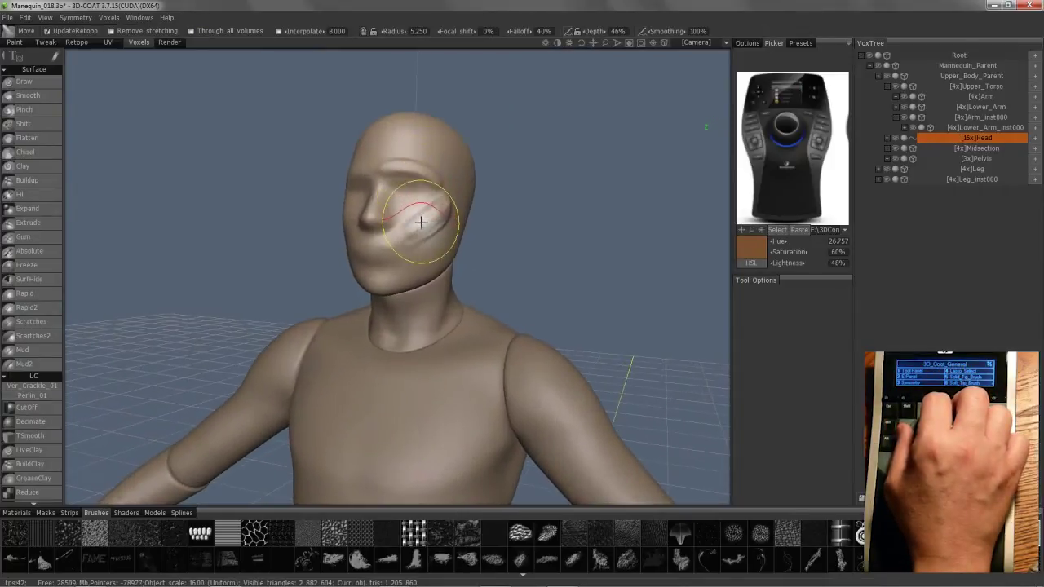
drag(425, 214, 445, 205)
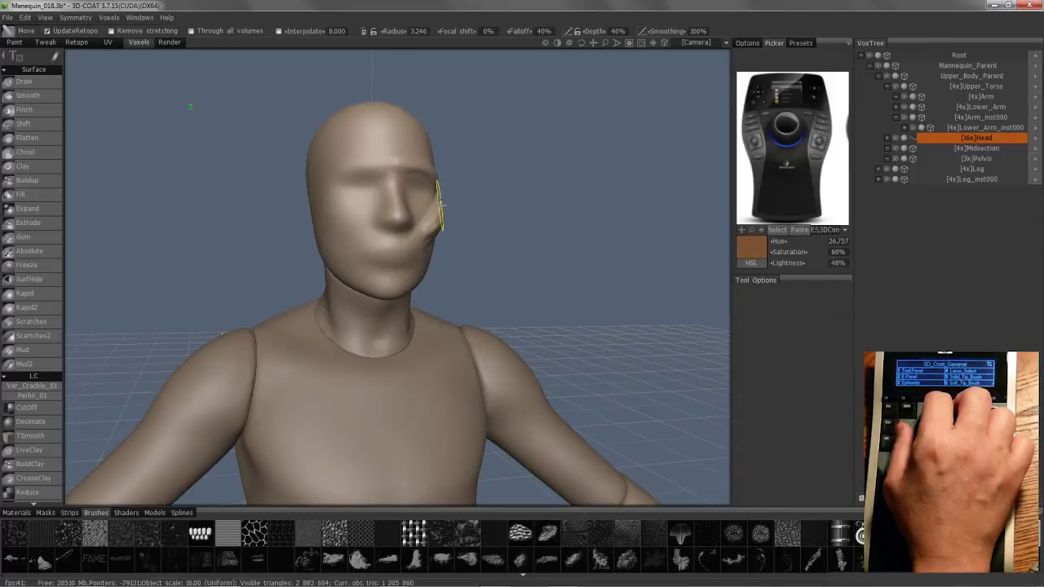
drag(392, 208, 421, 210)
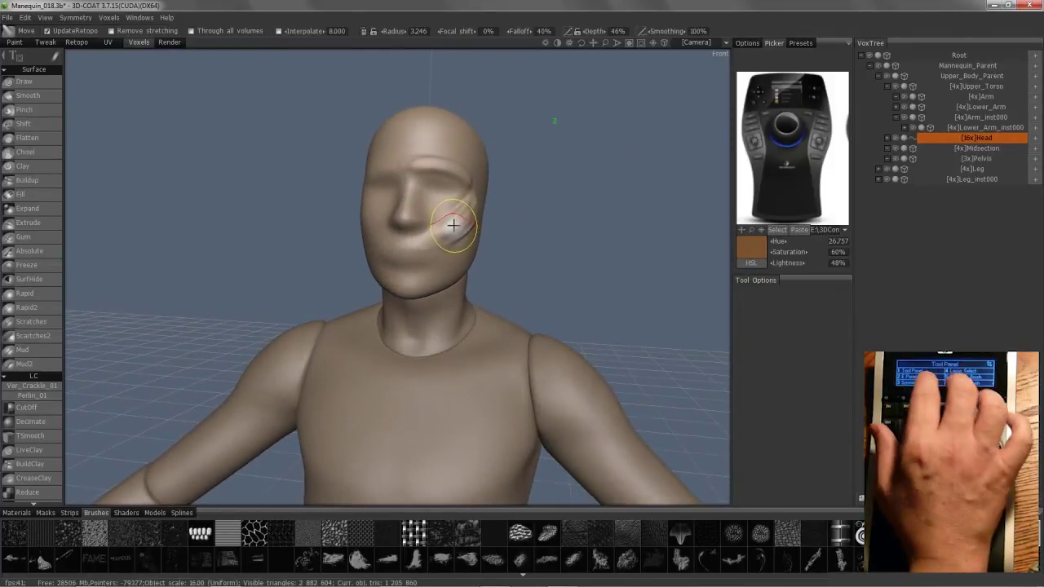
Step: Smooth the raised cheek with the Smooth tool and switch to the Buildup brush
key(space)
click(259, 111)
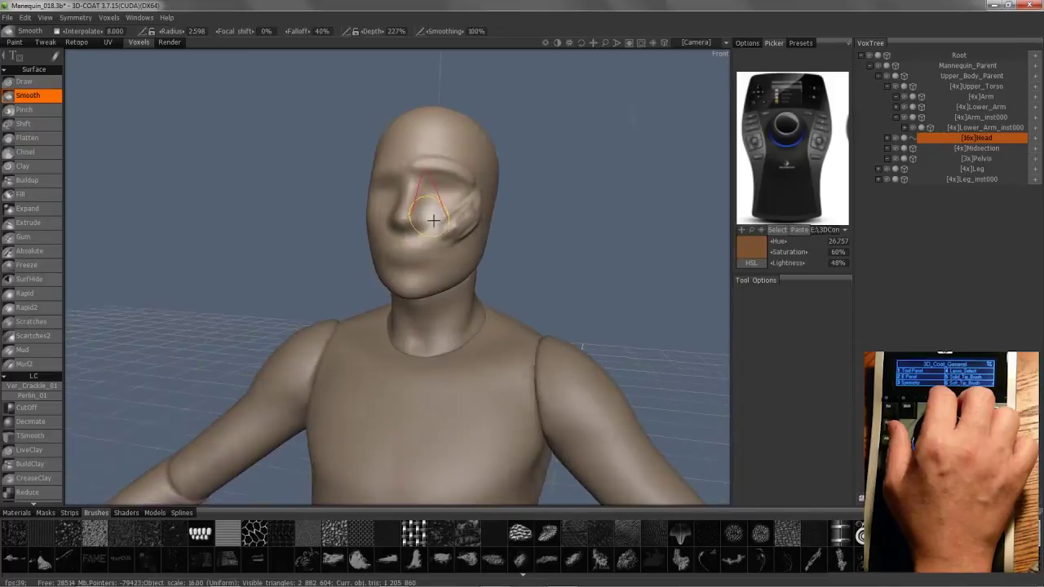
drag(454, 226, 450, 225)
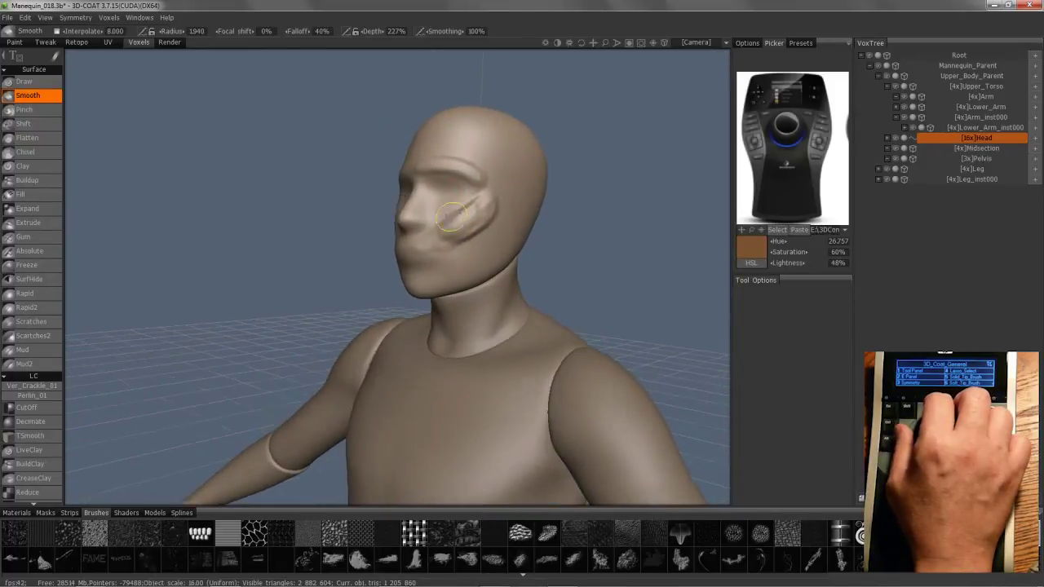
mouse_move(478, 211)
mouse_down()
mouse_move(493, 215)
mouse_move(482, 220)
mouse_move(487, 206)
mouse_move(450, 199)
mouse_move(469, 220)
mouse_move(478, 214)
mouse_move(475, 231)
mouse_move(497, 202)
mouse_move(462, 231)
mouse_move(446, 227)
mouse_move(463, 235)
mouse_up()
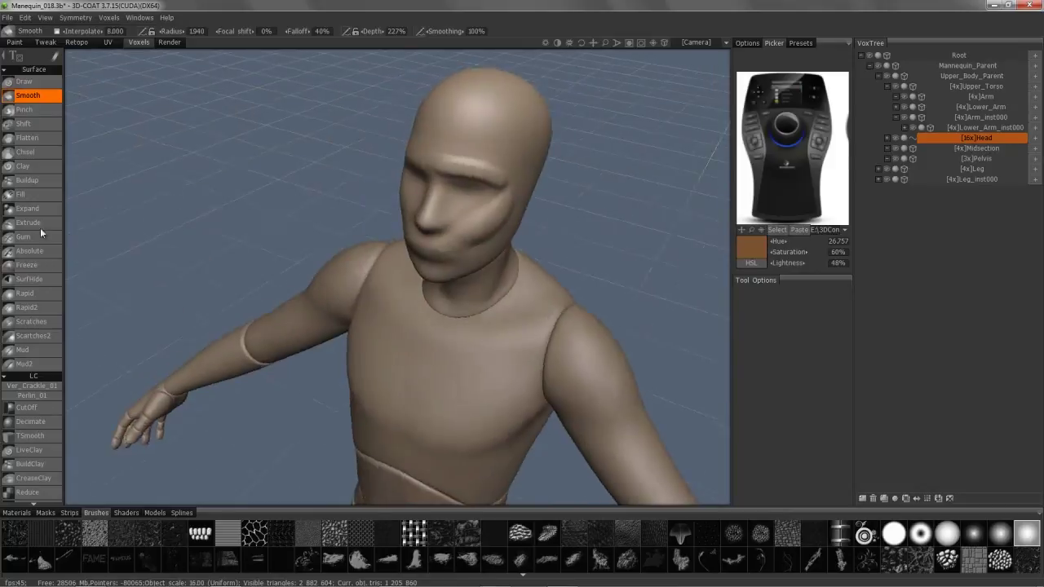
click(28, 180)
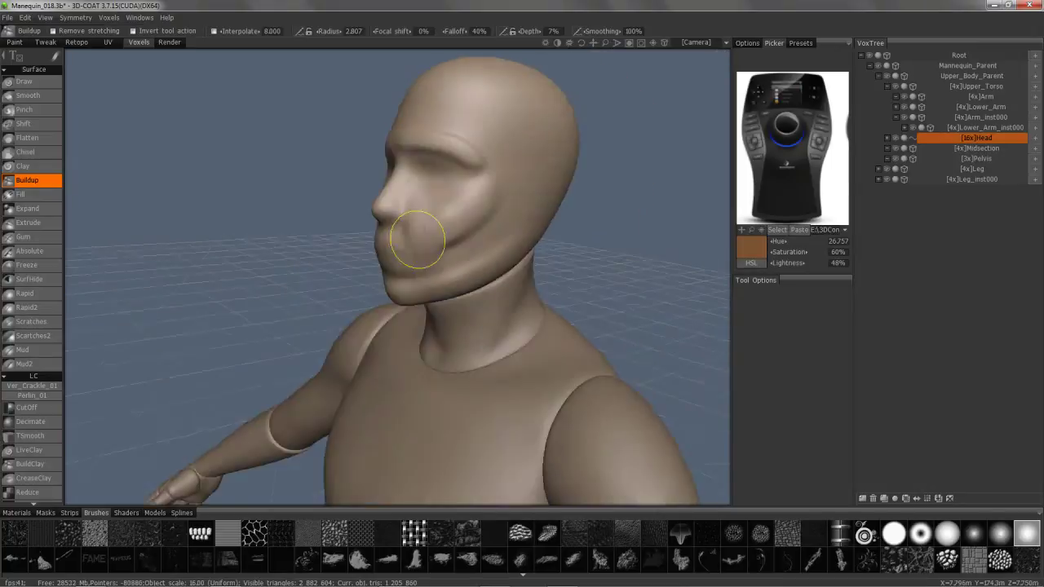
Step: In the Retopo workspace, place two rows of five points along the brow with Points / Faces
click(77, 42)
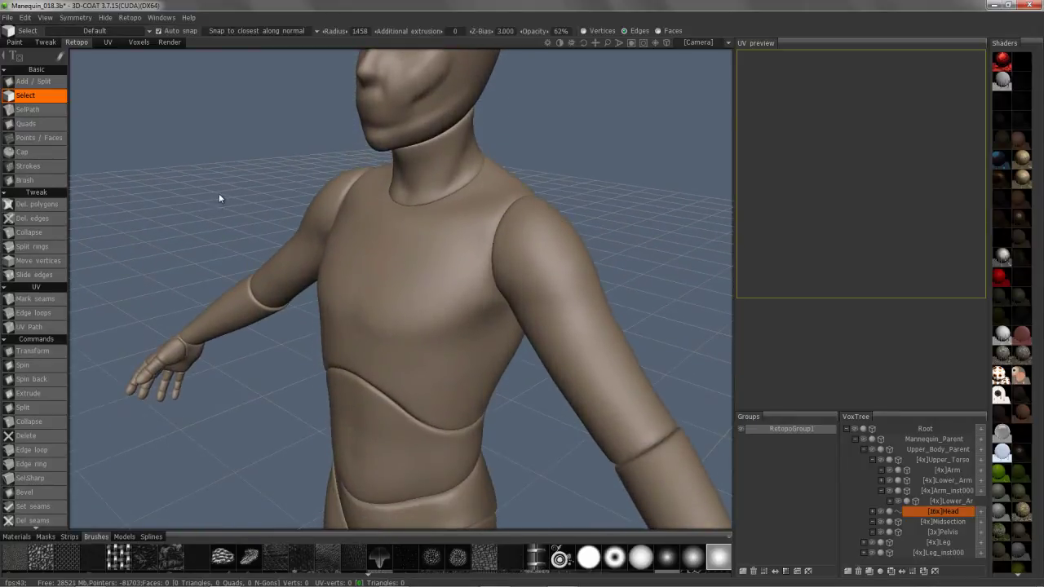
click(38, 138)
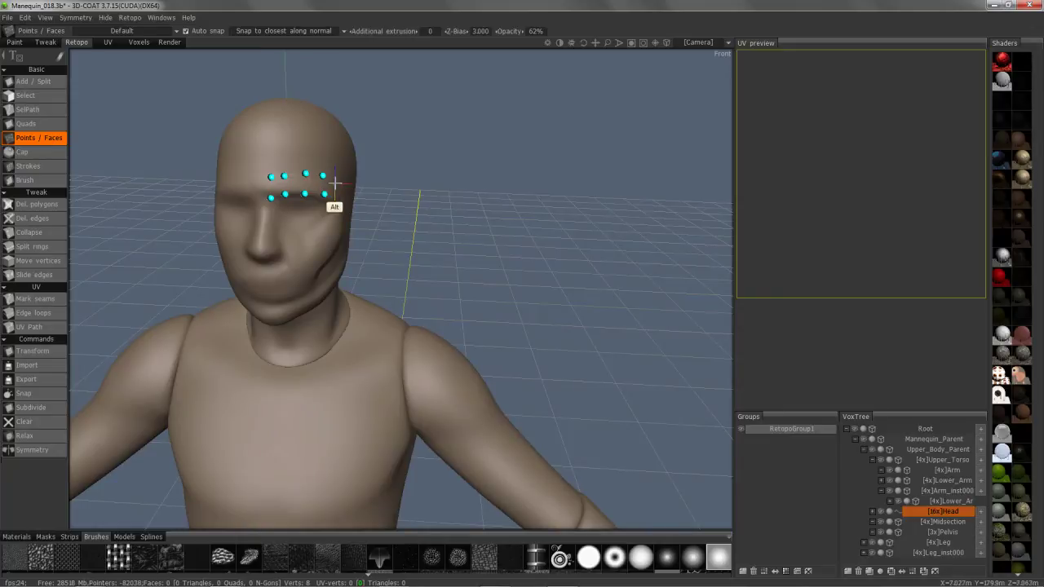
alt+drag(333, 186, 298, 178)
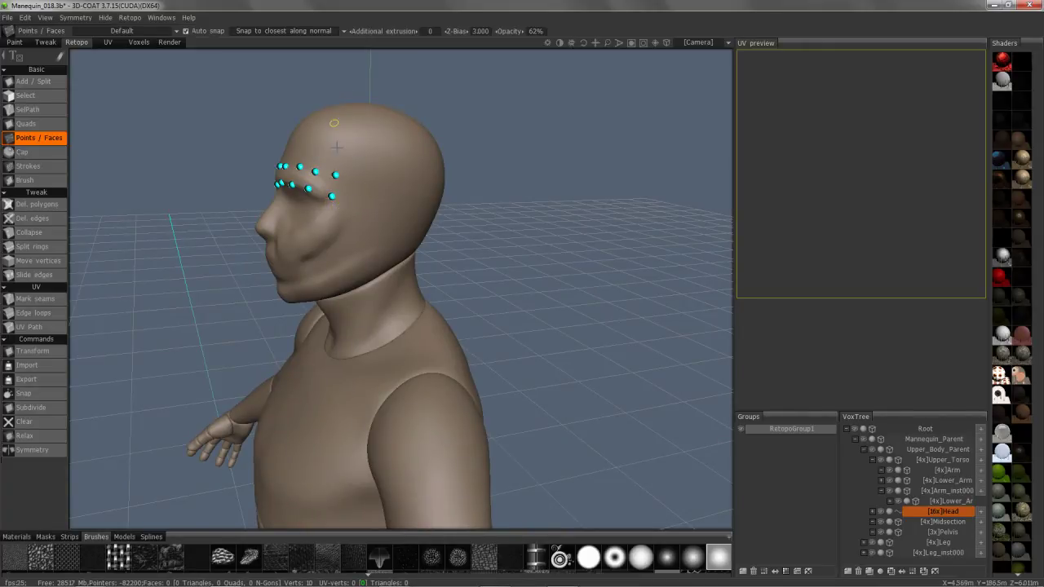
alt+drag(304, 209, 284, 206)
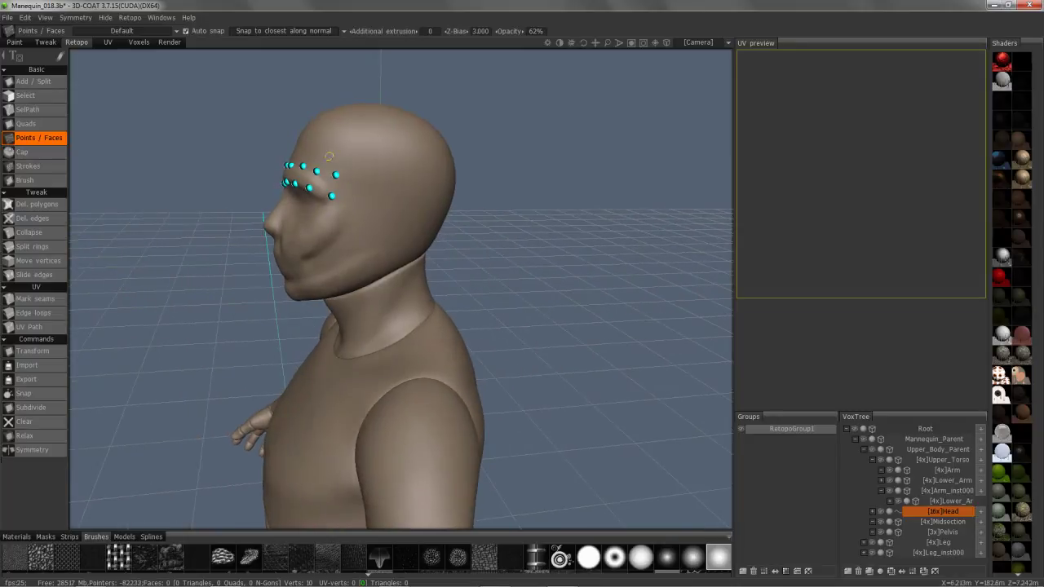
Step: Add a third row of five retopology points across the forehead above the brow rows
click(347, 148)
click(324, 148)
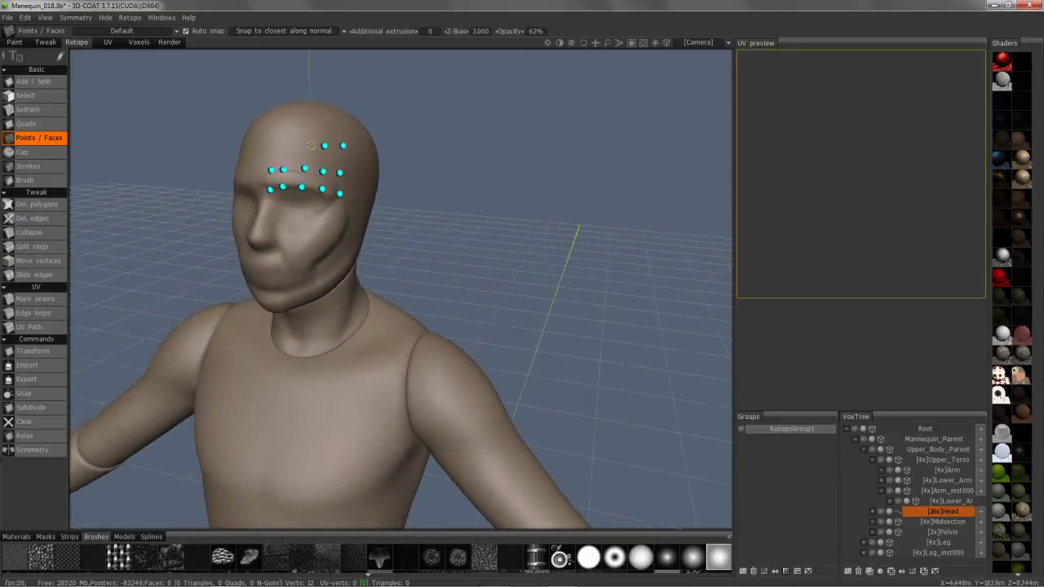
click(309, 147)
click(290, 148)
click(275, 153)
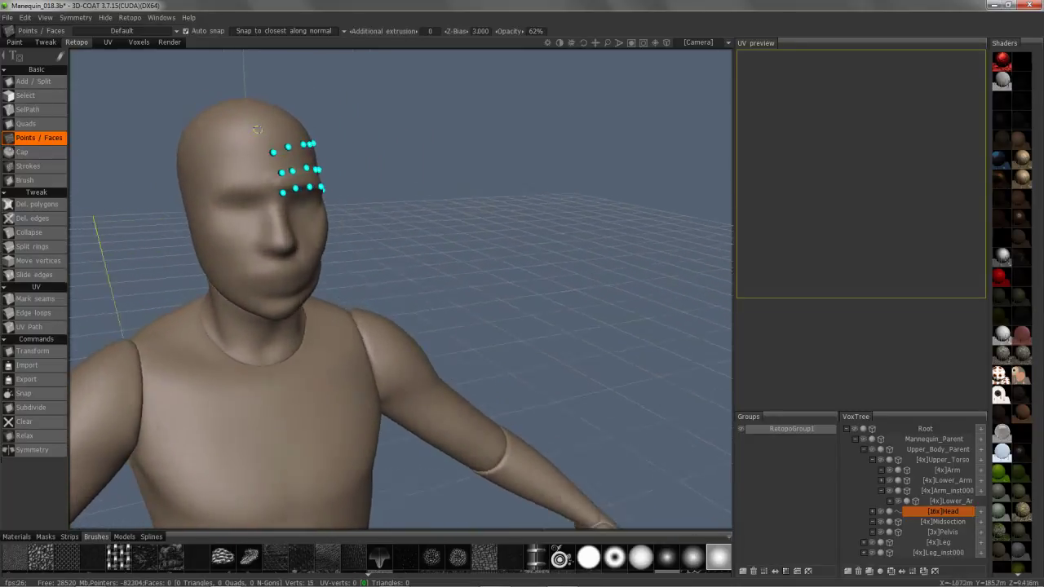
Step: Add a fourth row of five retopology points across the upper forehead
click(264, 127)
click(284, 124)
click(308, 124)
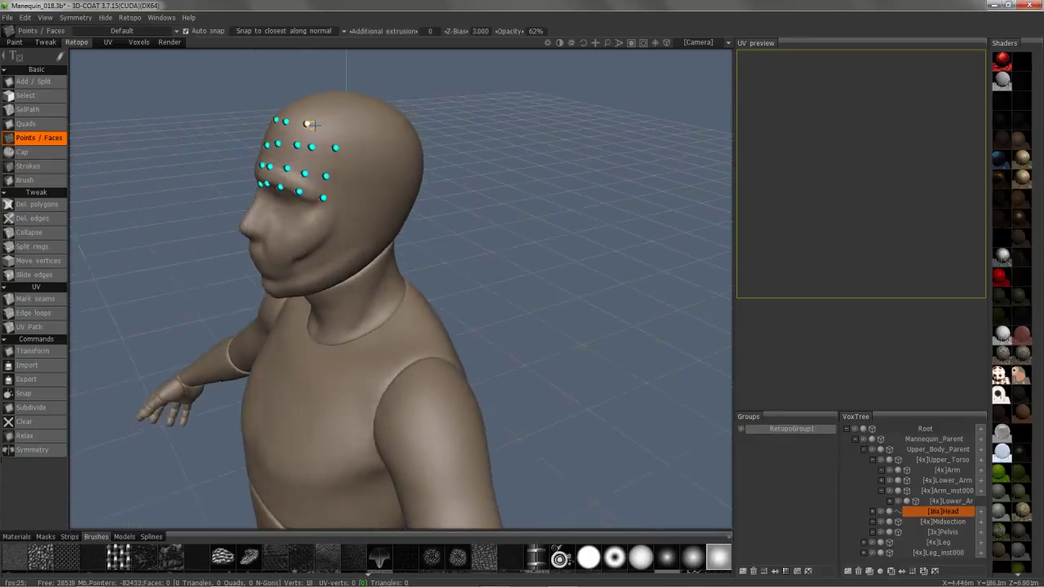
click(322, 124)
alt+drag(323, 124, 282, 163)
click(333, 129)
Step: Create quad faces between the points of the two upper forehead rows, four quads per row
click(326, 167)
right_click(283, 164)
right_click(269, 164)
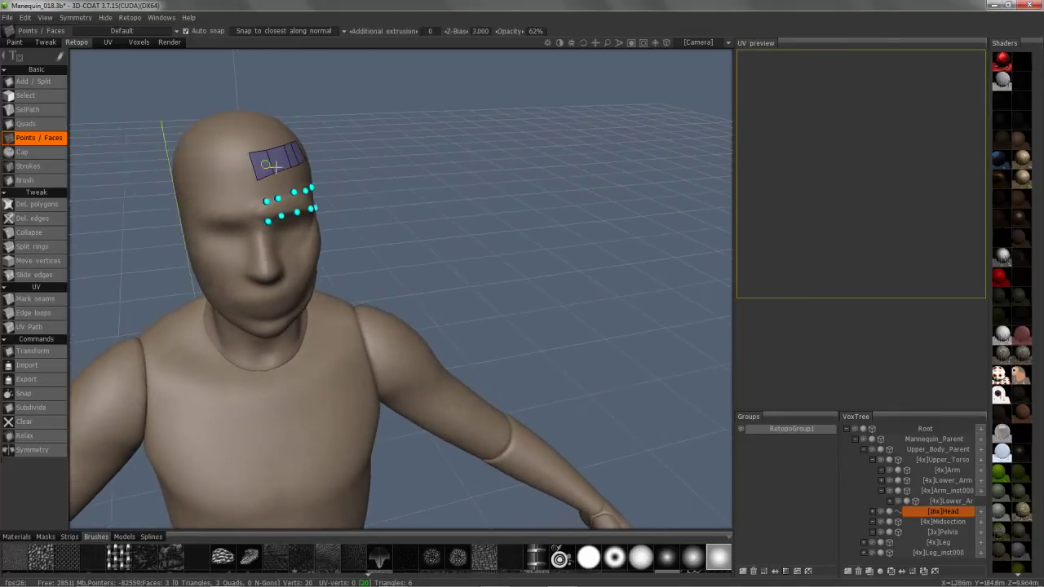
right_click(266, 190)
right_click(283, 188)
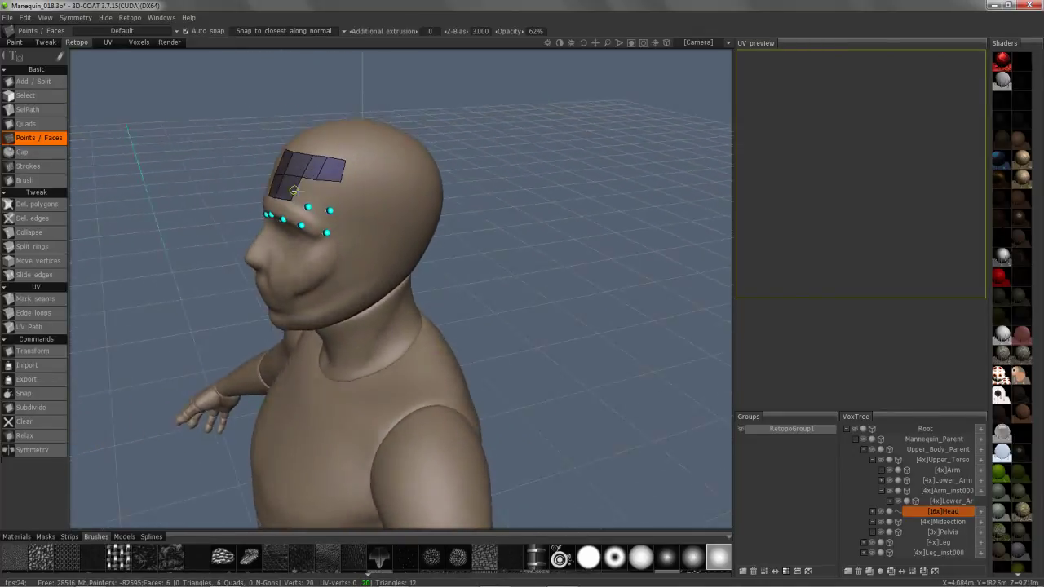
right_click(300, 193)
alt+drag(314, 199, 315, 210)
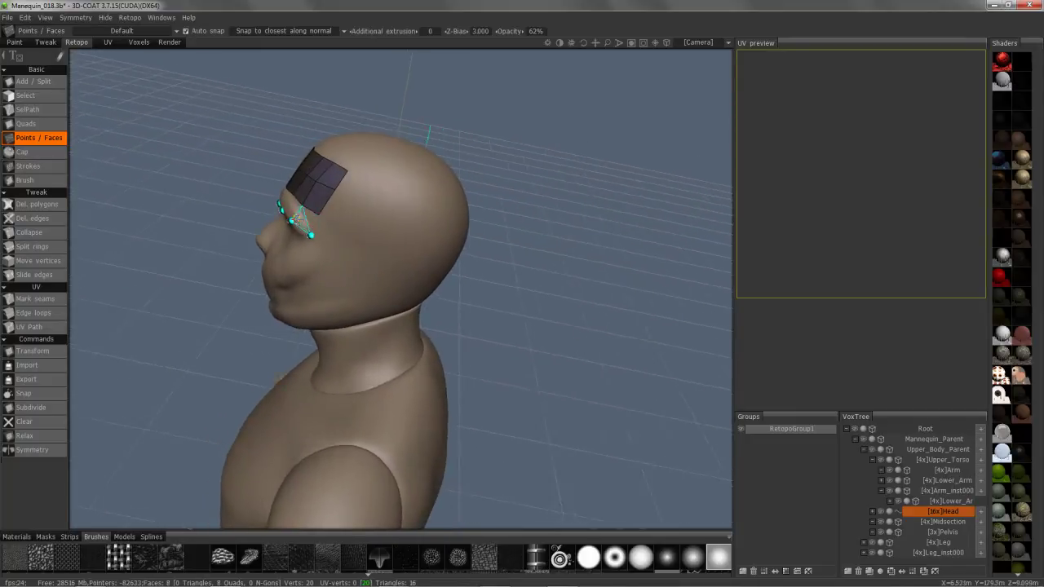
Step: Fill the lowest row along the brow with four quads to complete the forehead patch
right_click(303, 218)
right_click(283, 211)
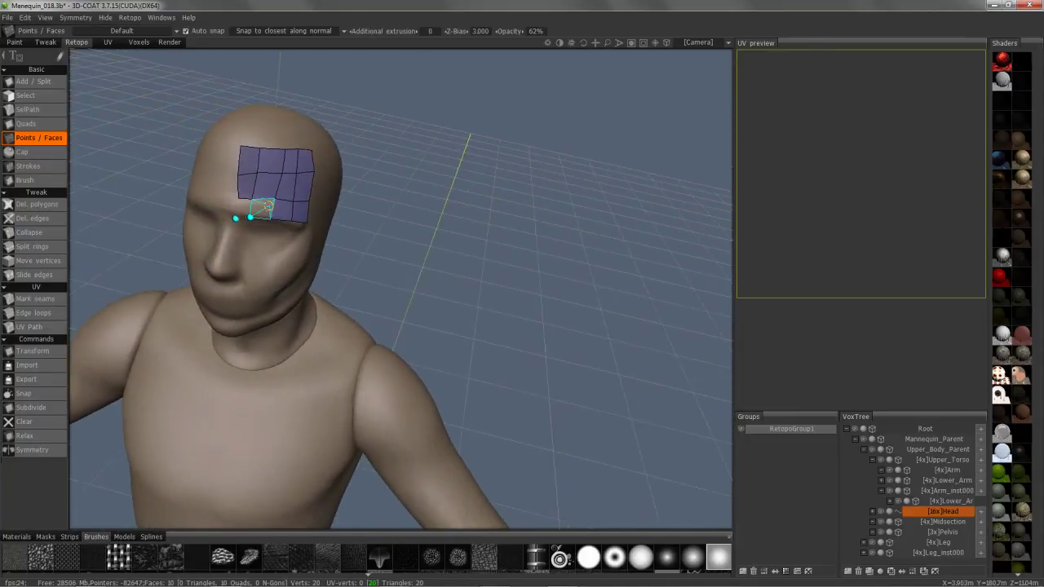
right_click(257, 208)
right_click(243, 210)
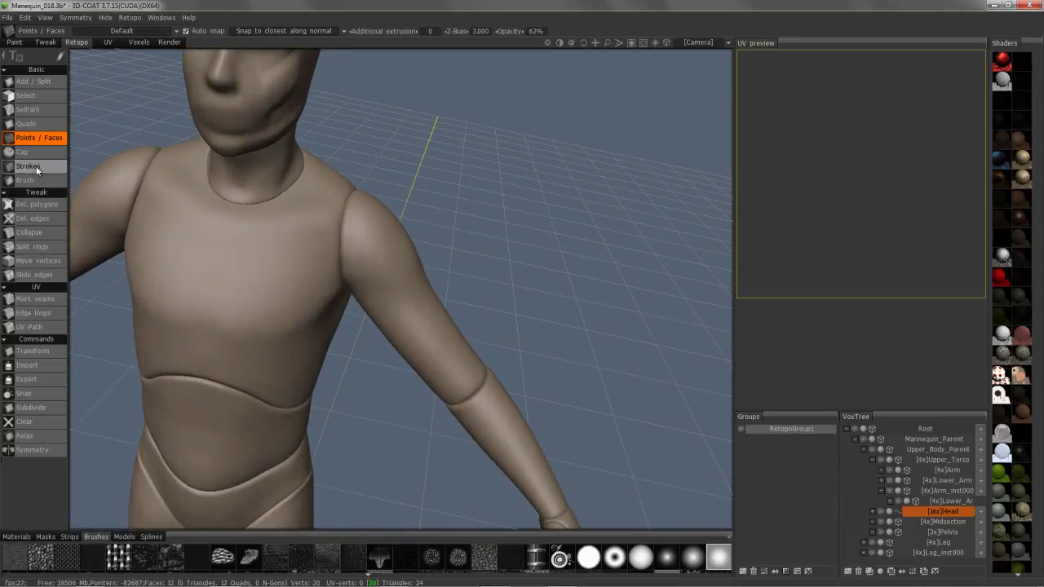
Step: Activate the Strokes retopology tool for working on the head
click(38, 169)
alt+drag(240, 267, 285, 320)
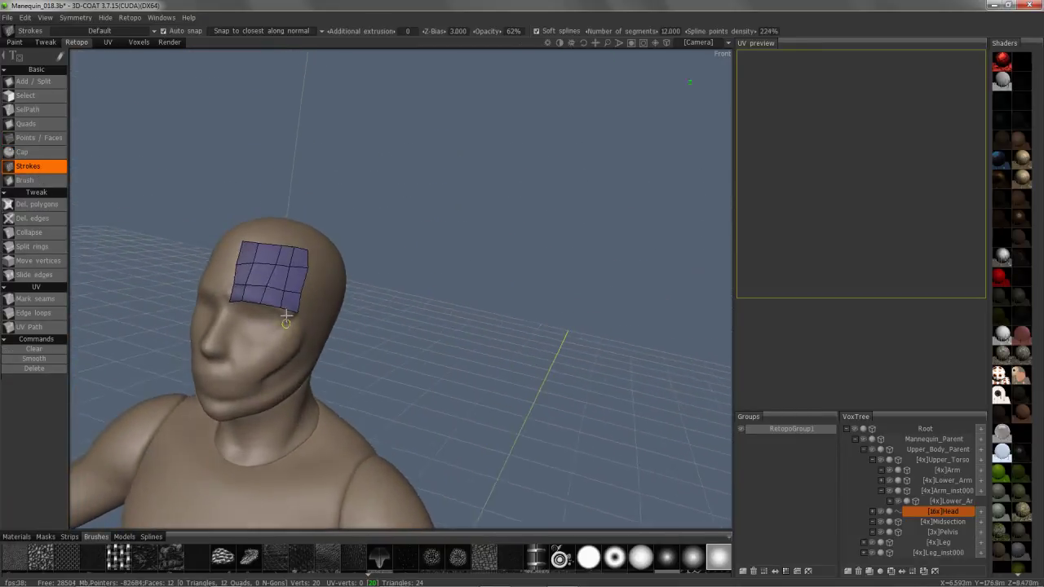
alt+drag(280, 225, 389, 290)
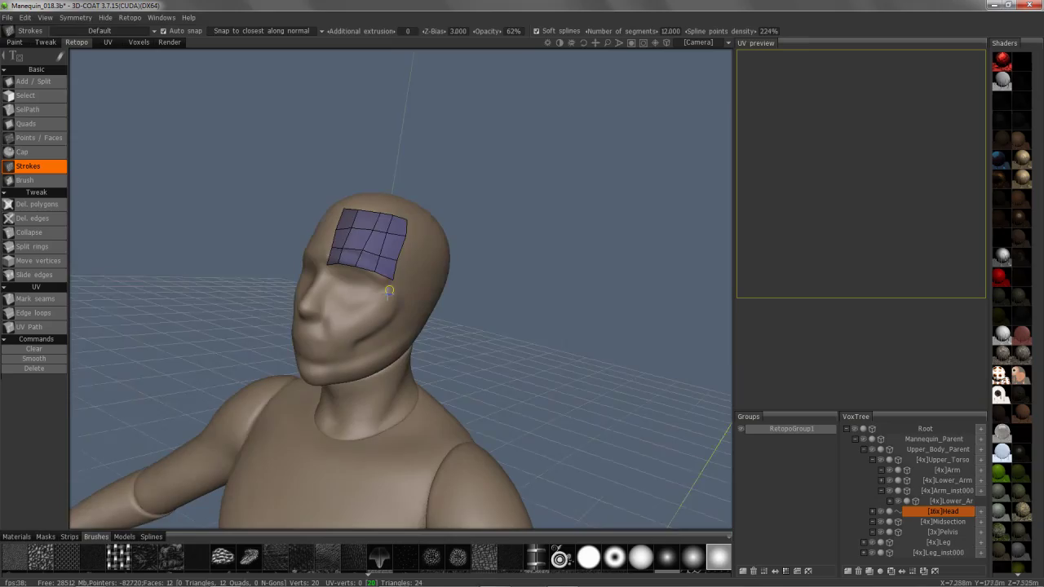